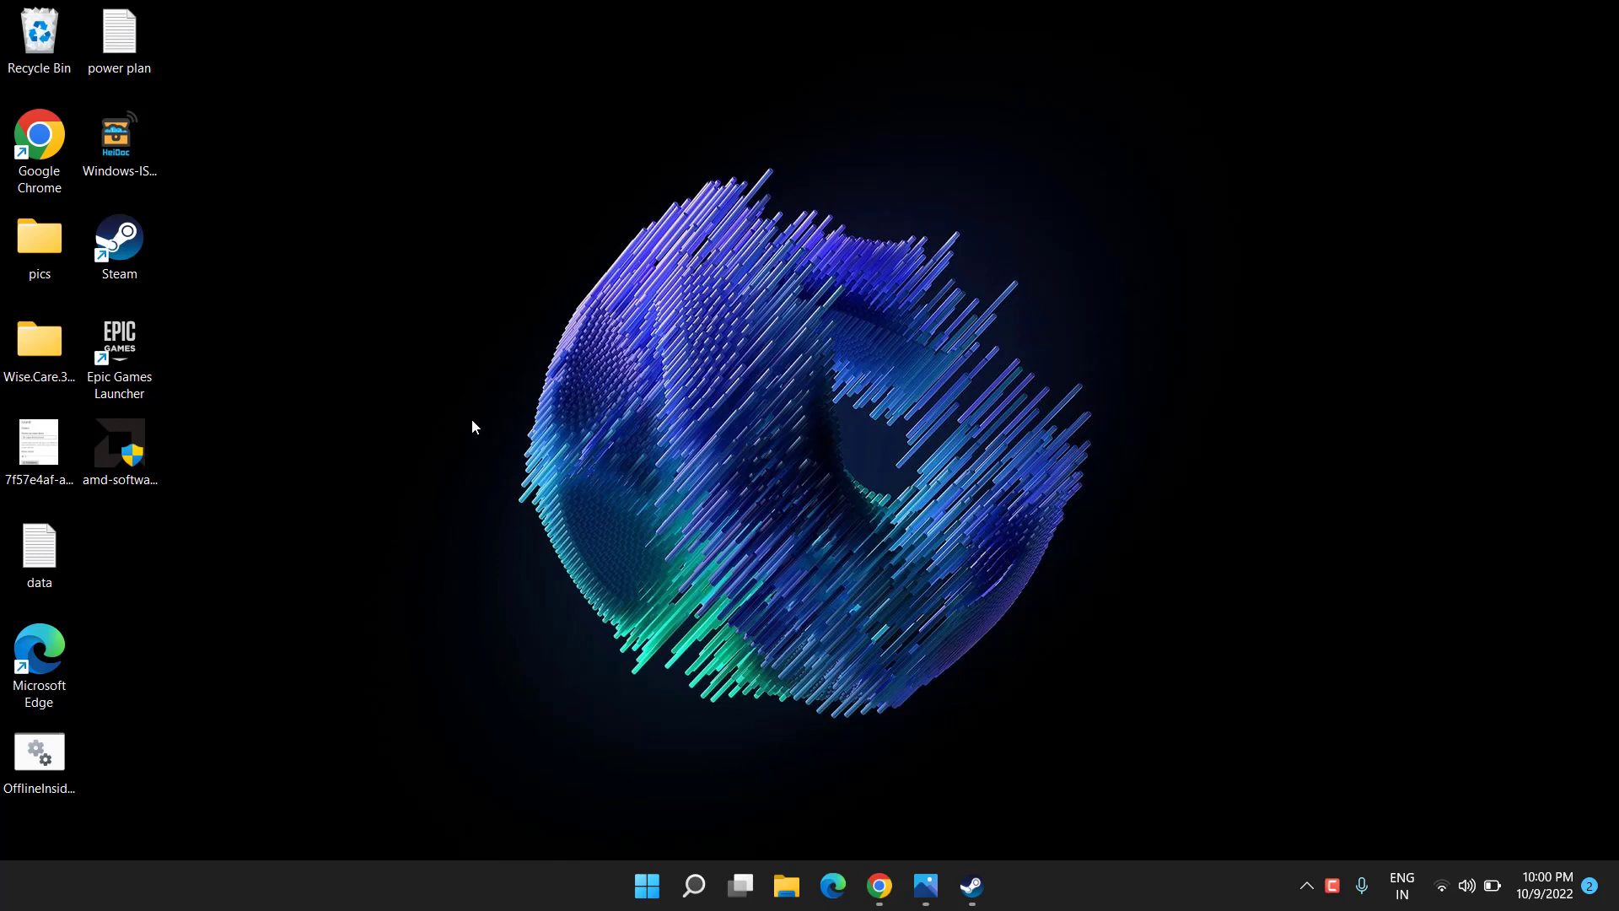
Step: Set the Steam desktop shortcut's compatibility option to always run as administrator and apply it
right_click(127, 247)
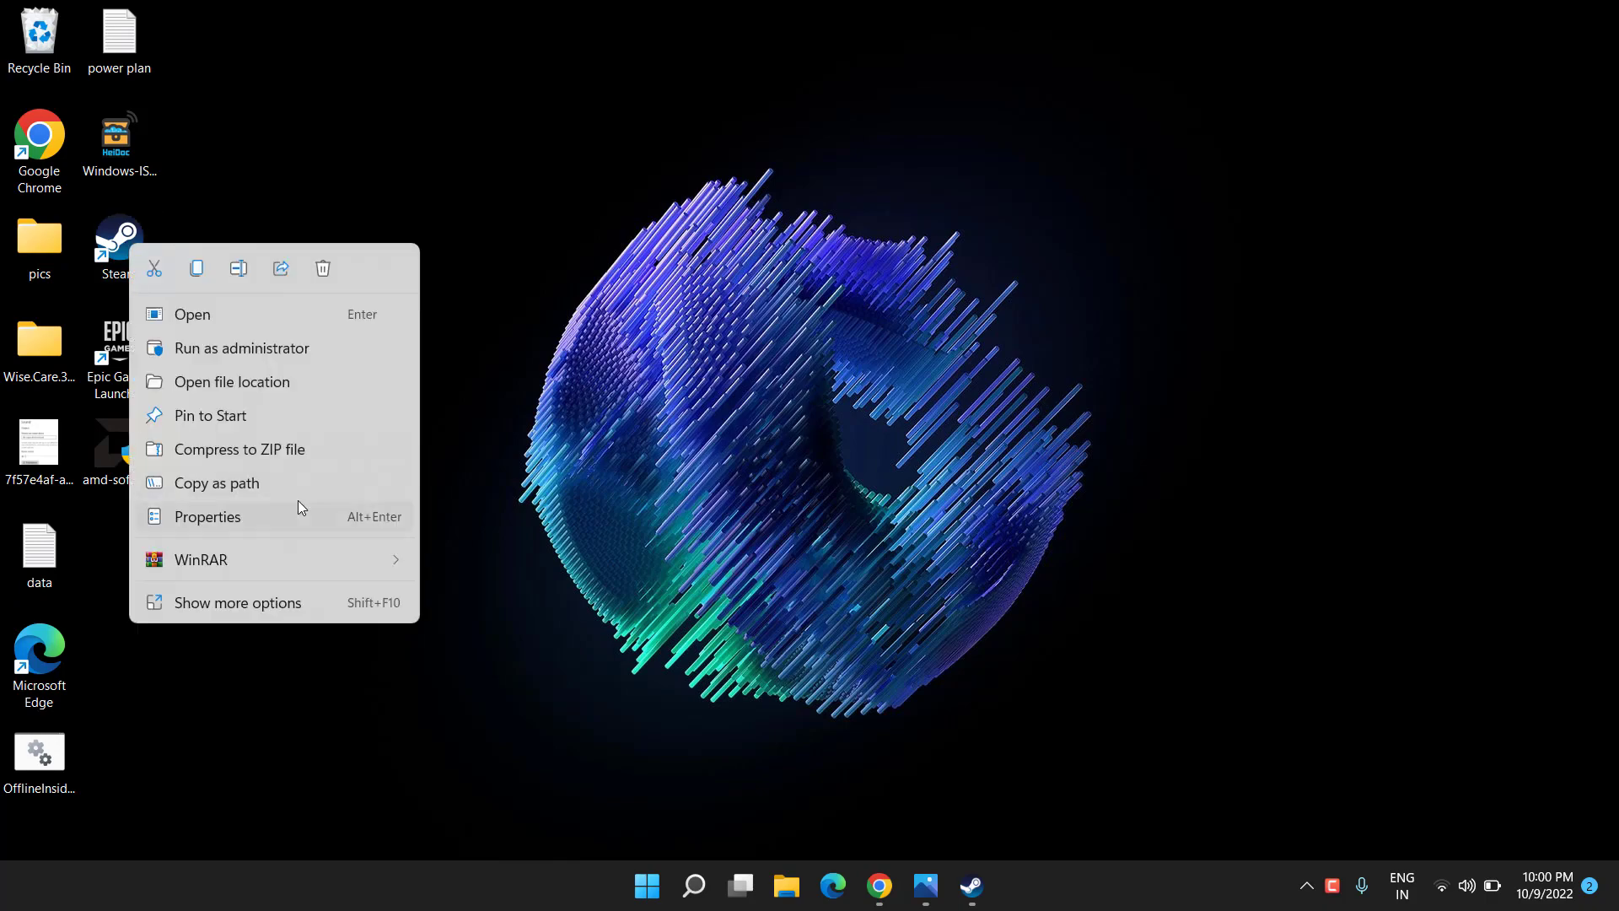
click(231, 516)
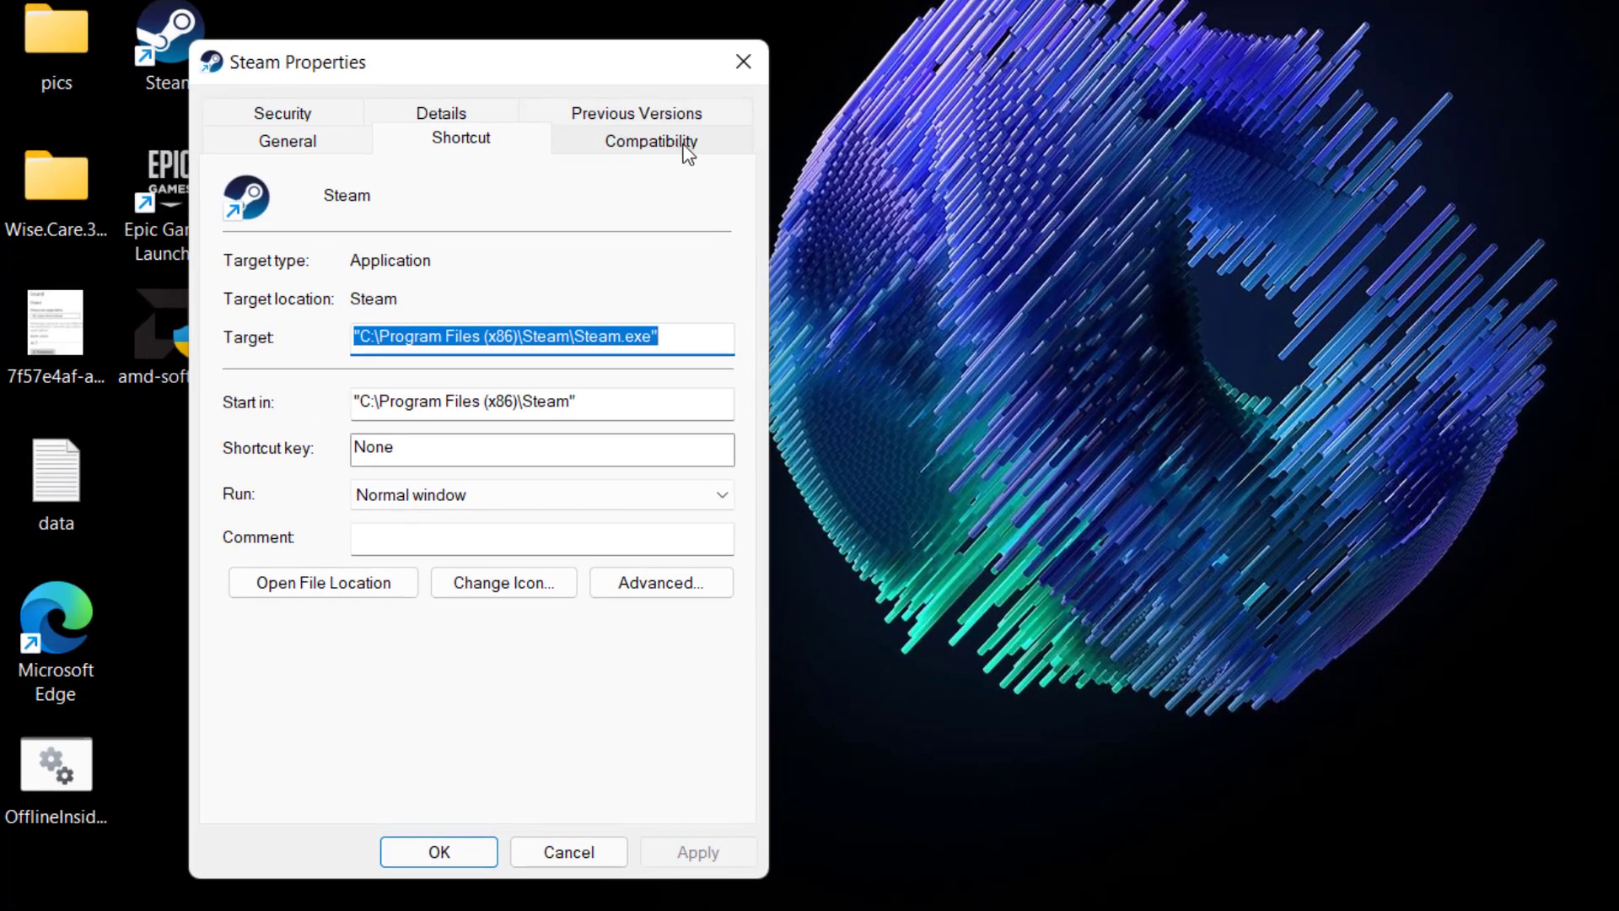
click(684, 143)
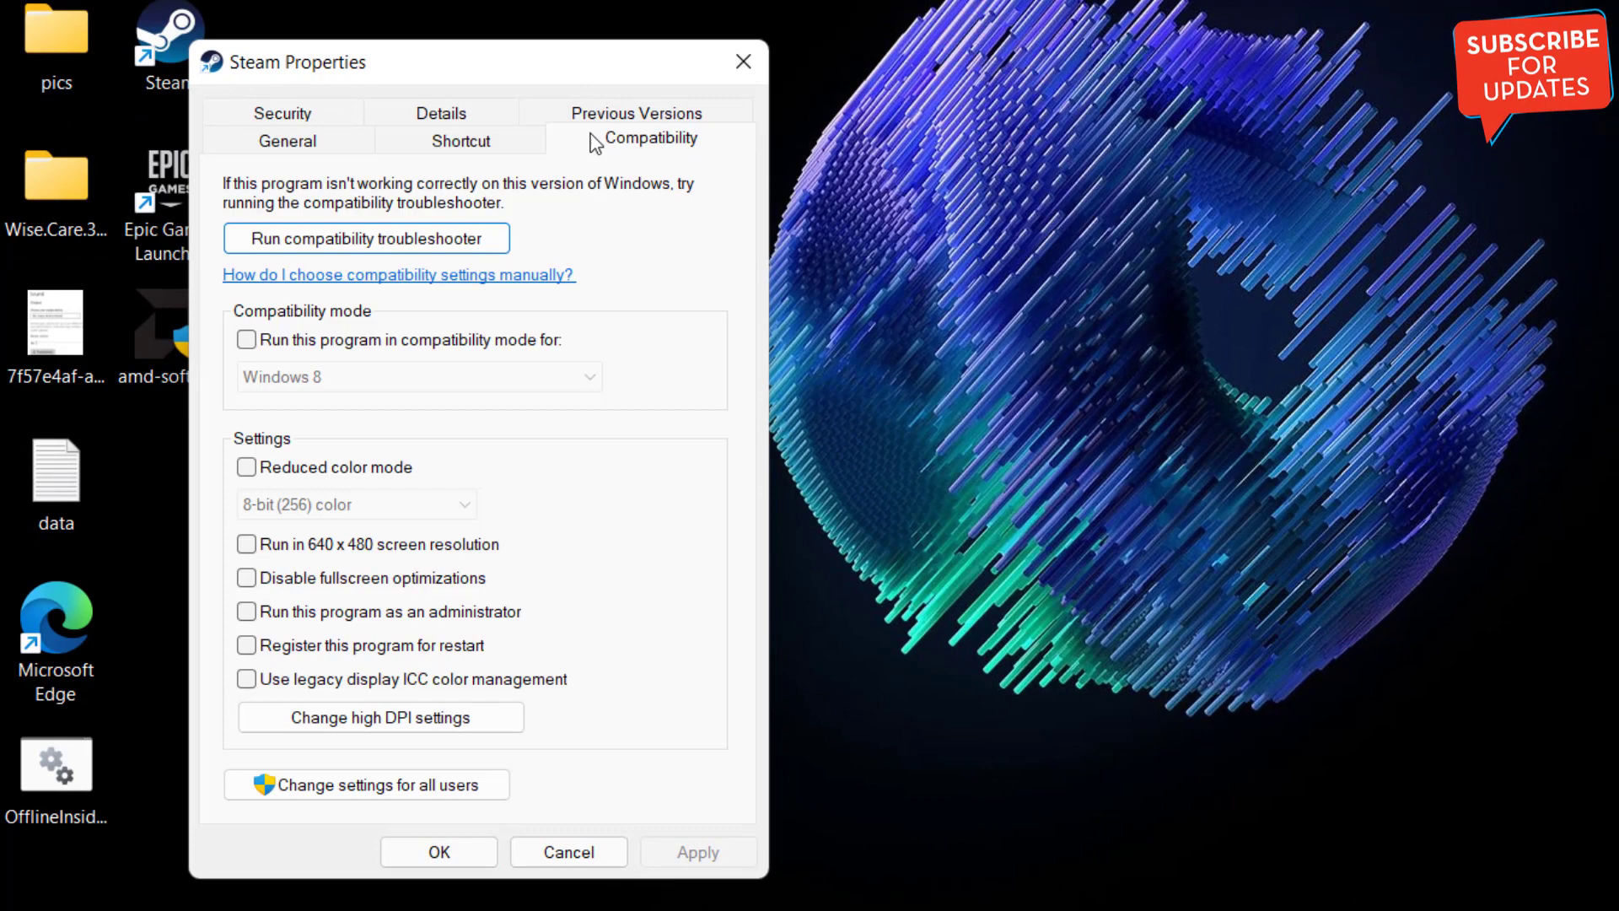
click(361, 615)
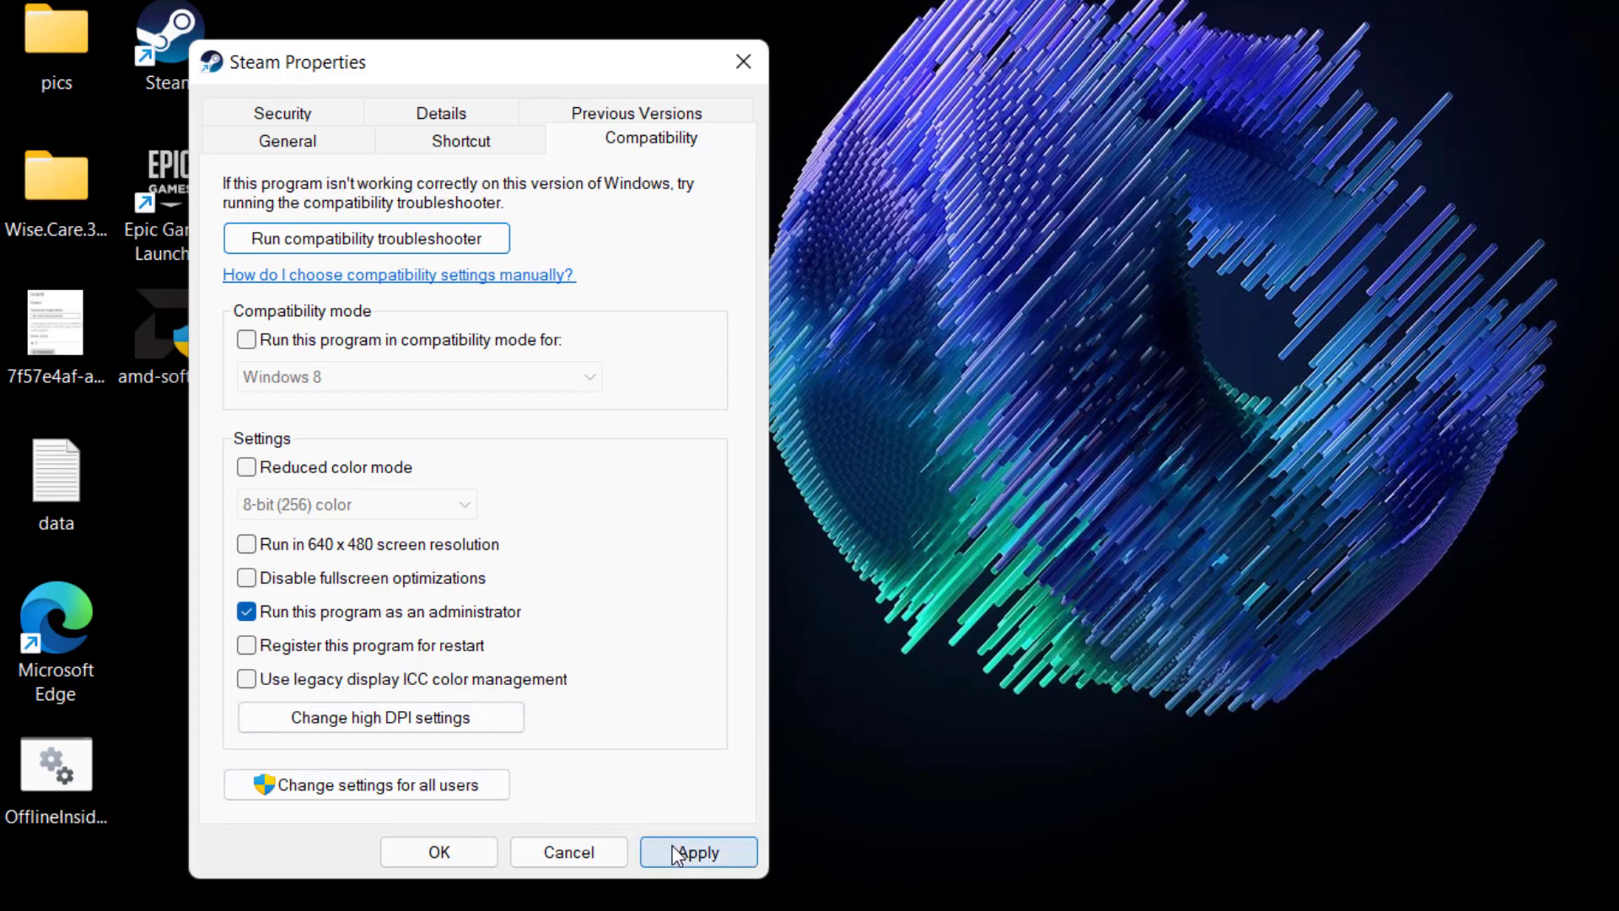
click(697, 852)
click(439, 853)
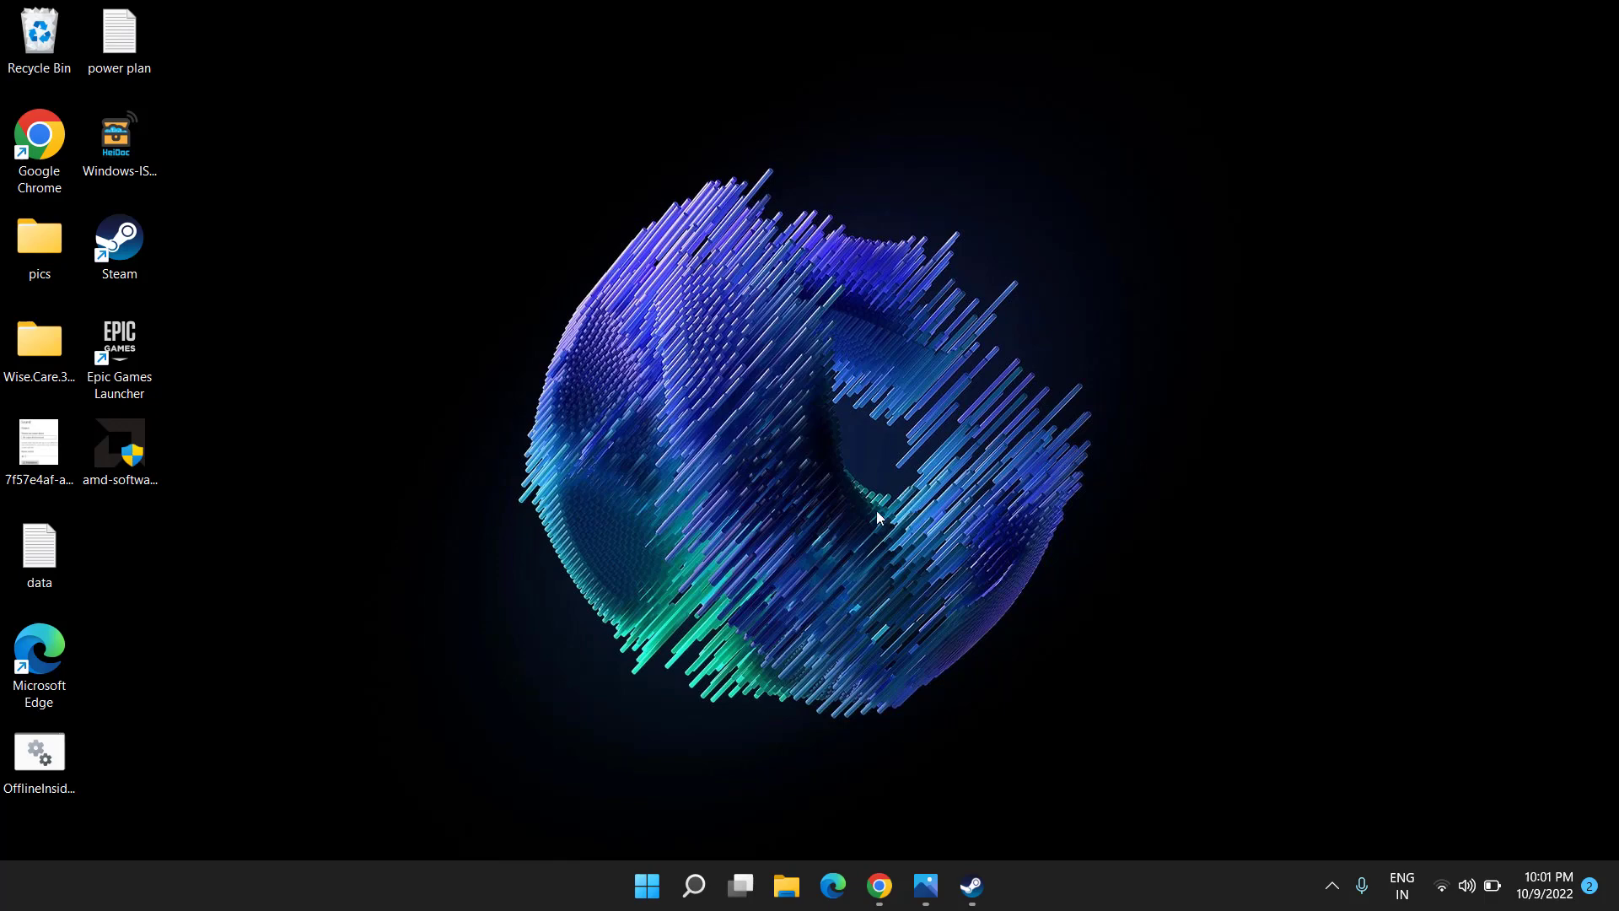
Step: Set Halo Infinite's Steam automatic updates to 'Always keep this game updated'
click(974, 885)
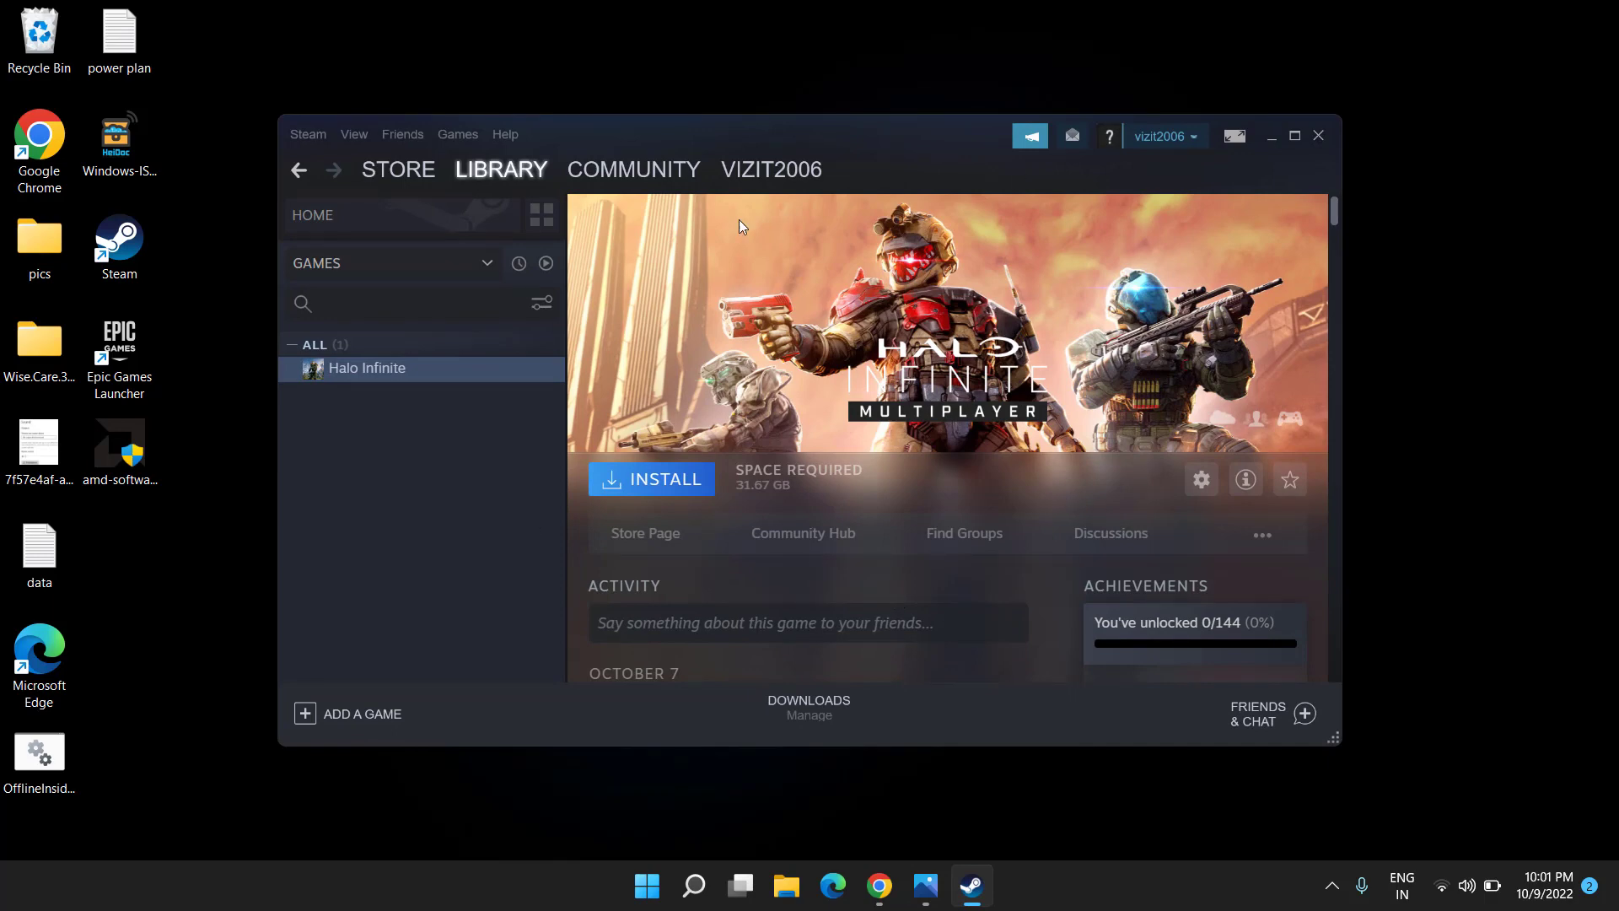
right_click(360, 368)
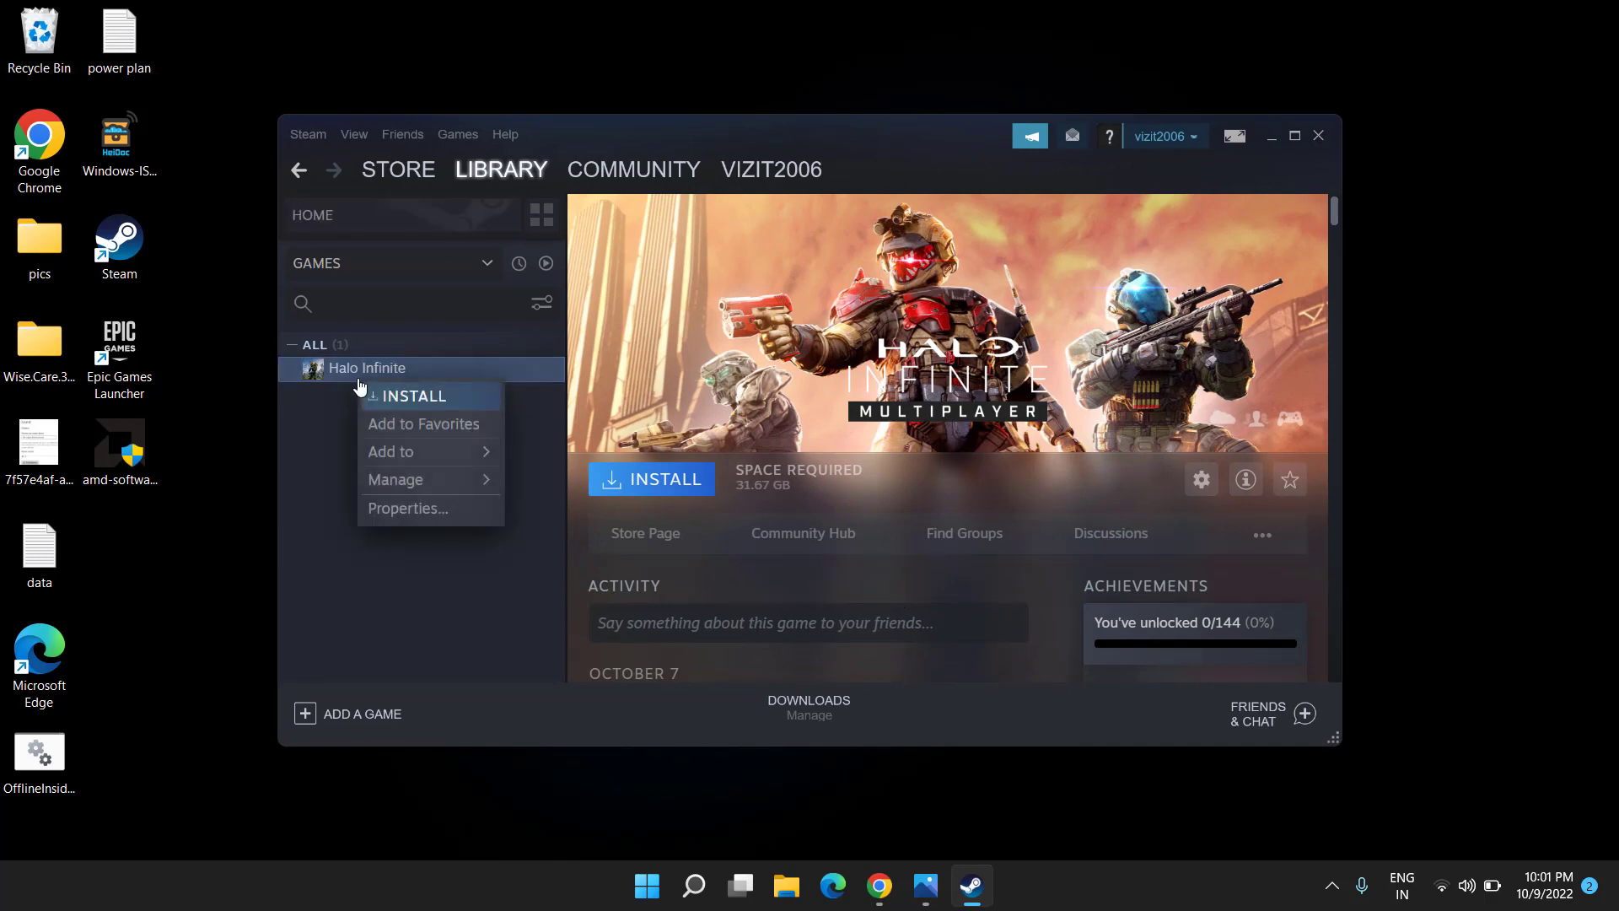
click(403, 509)
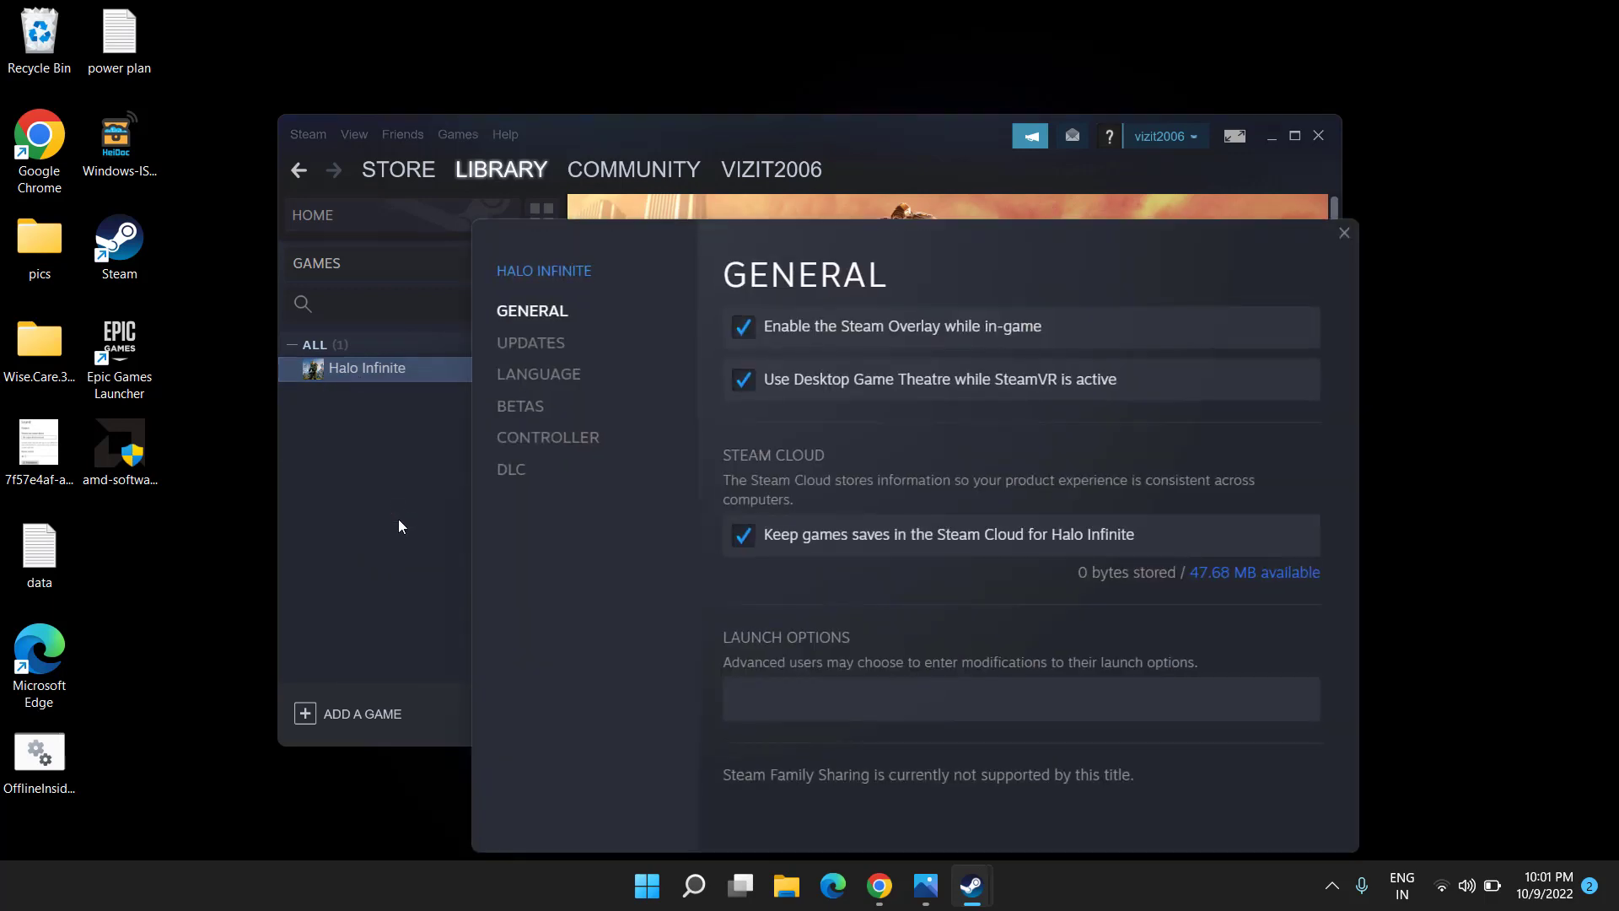
click(541, 344)
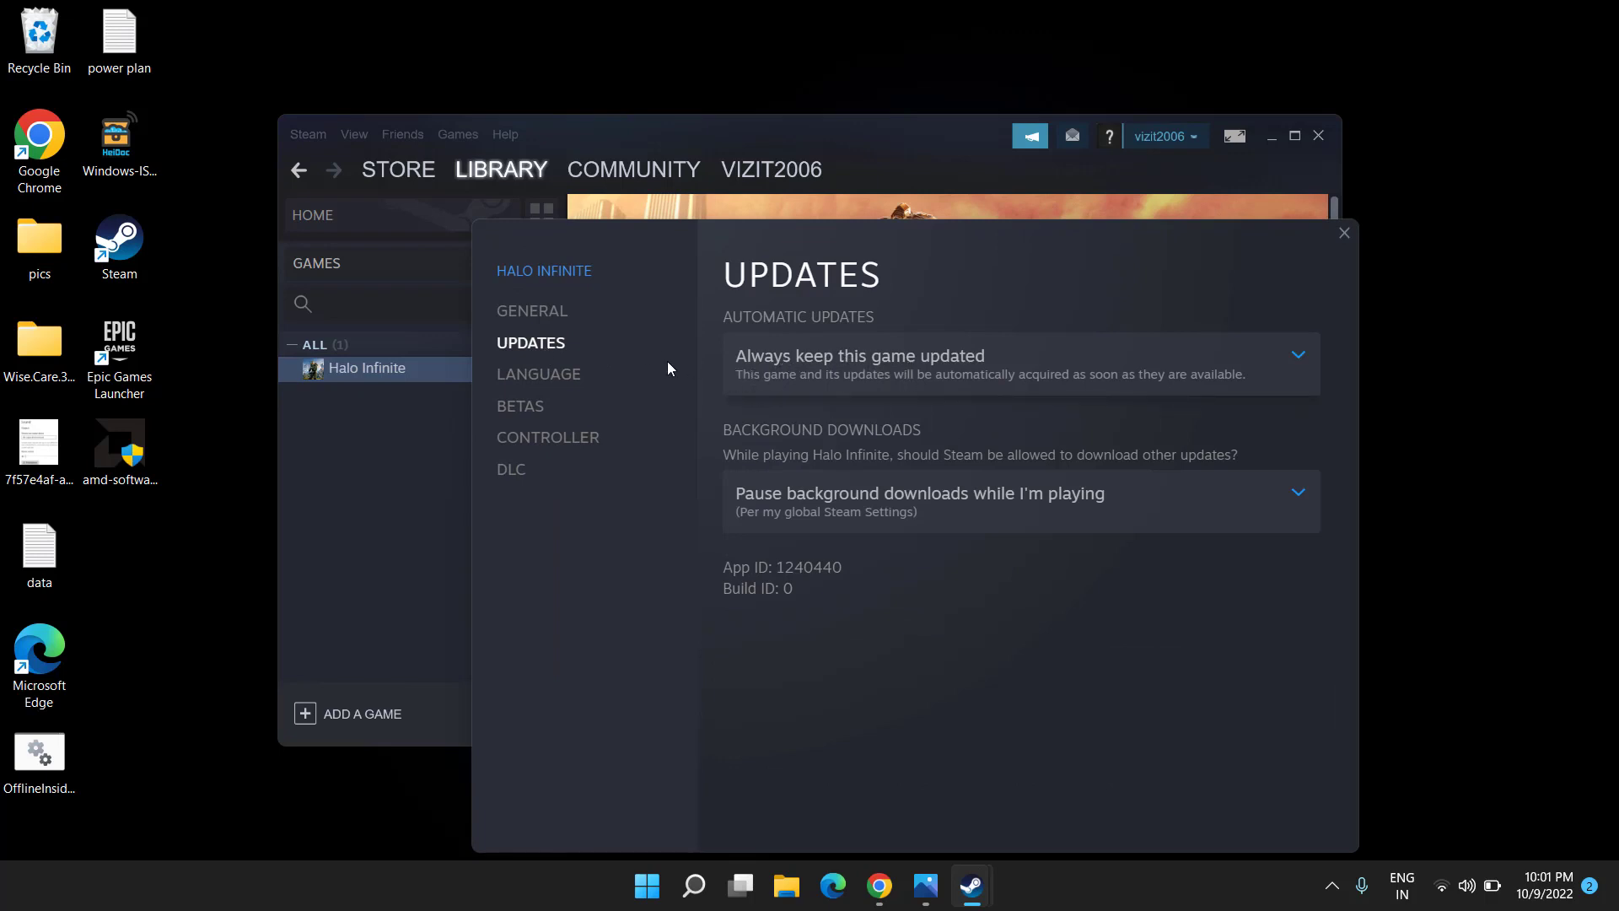
click(1186, 368)
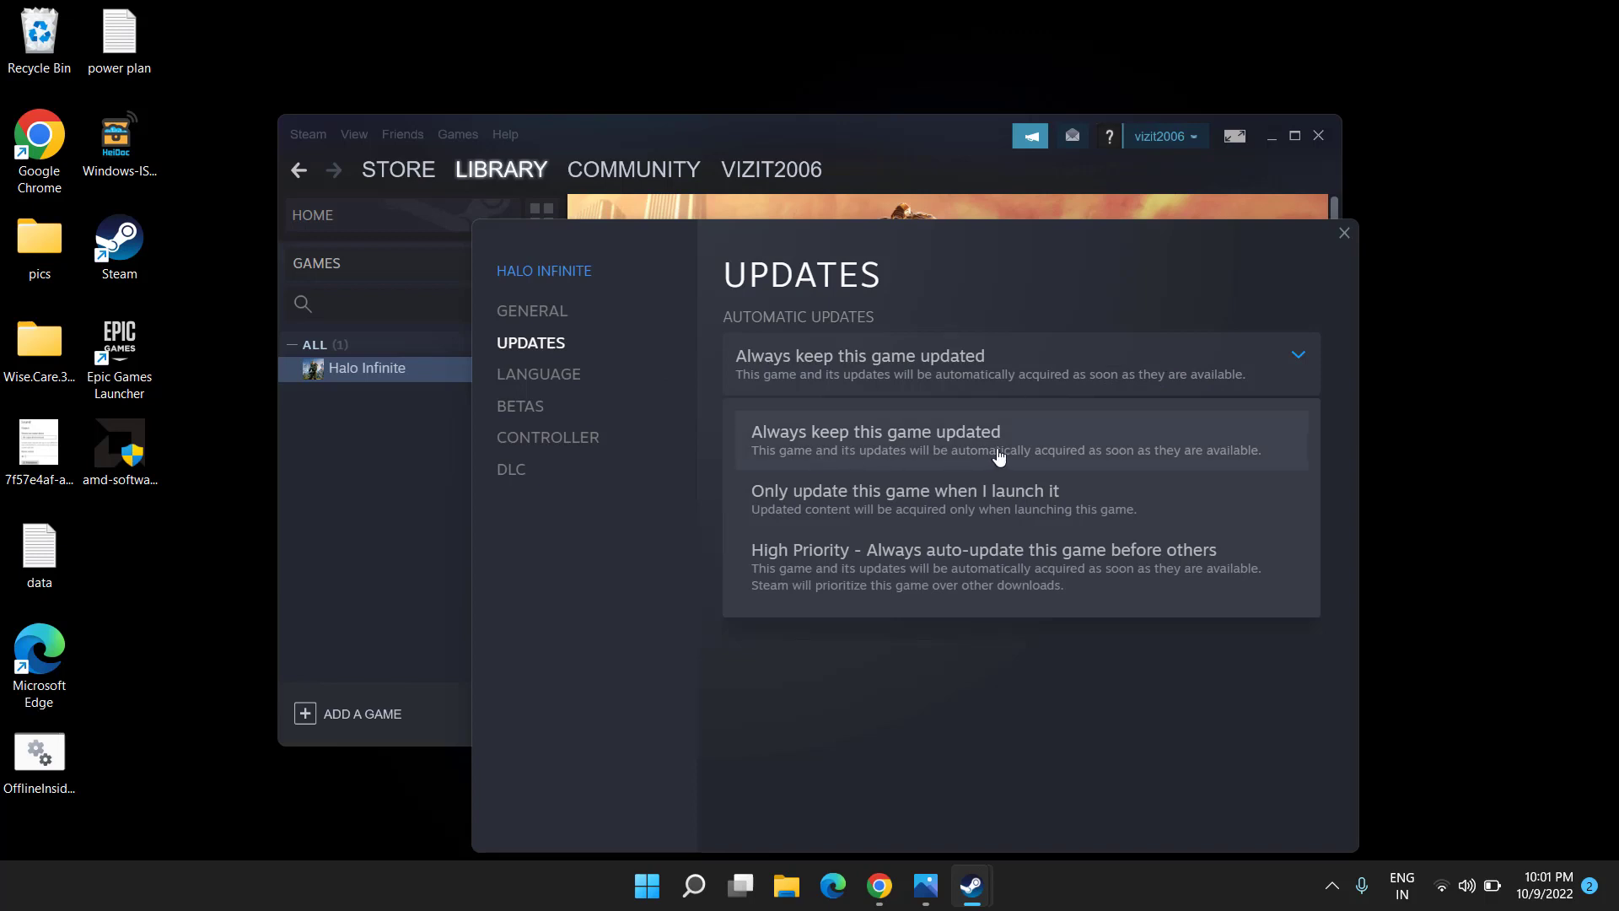
click(901, 443)
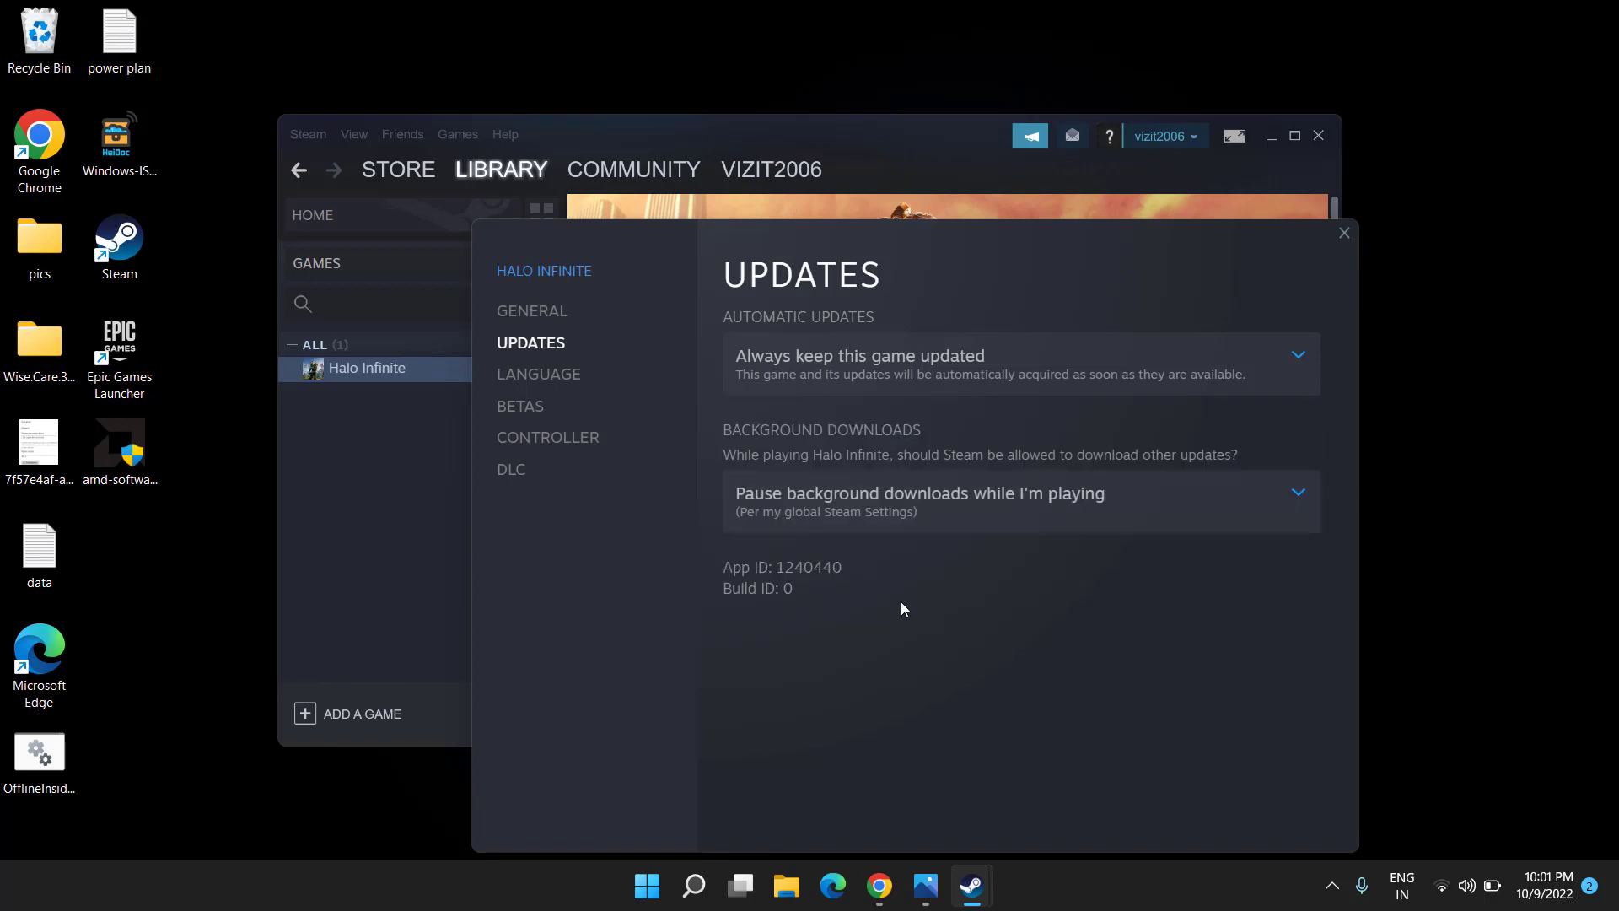
click(1345, 233)
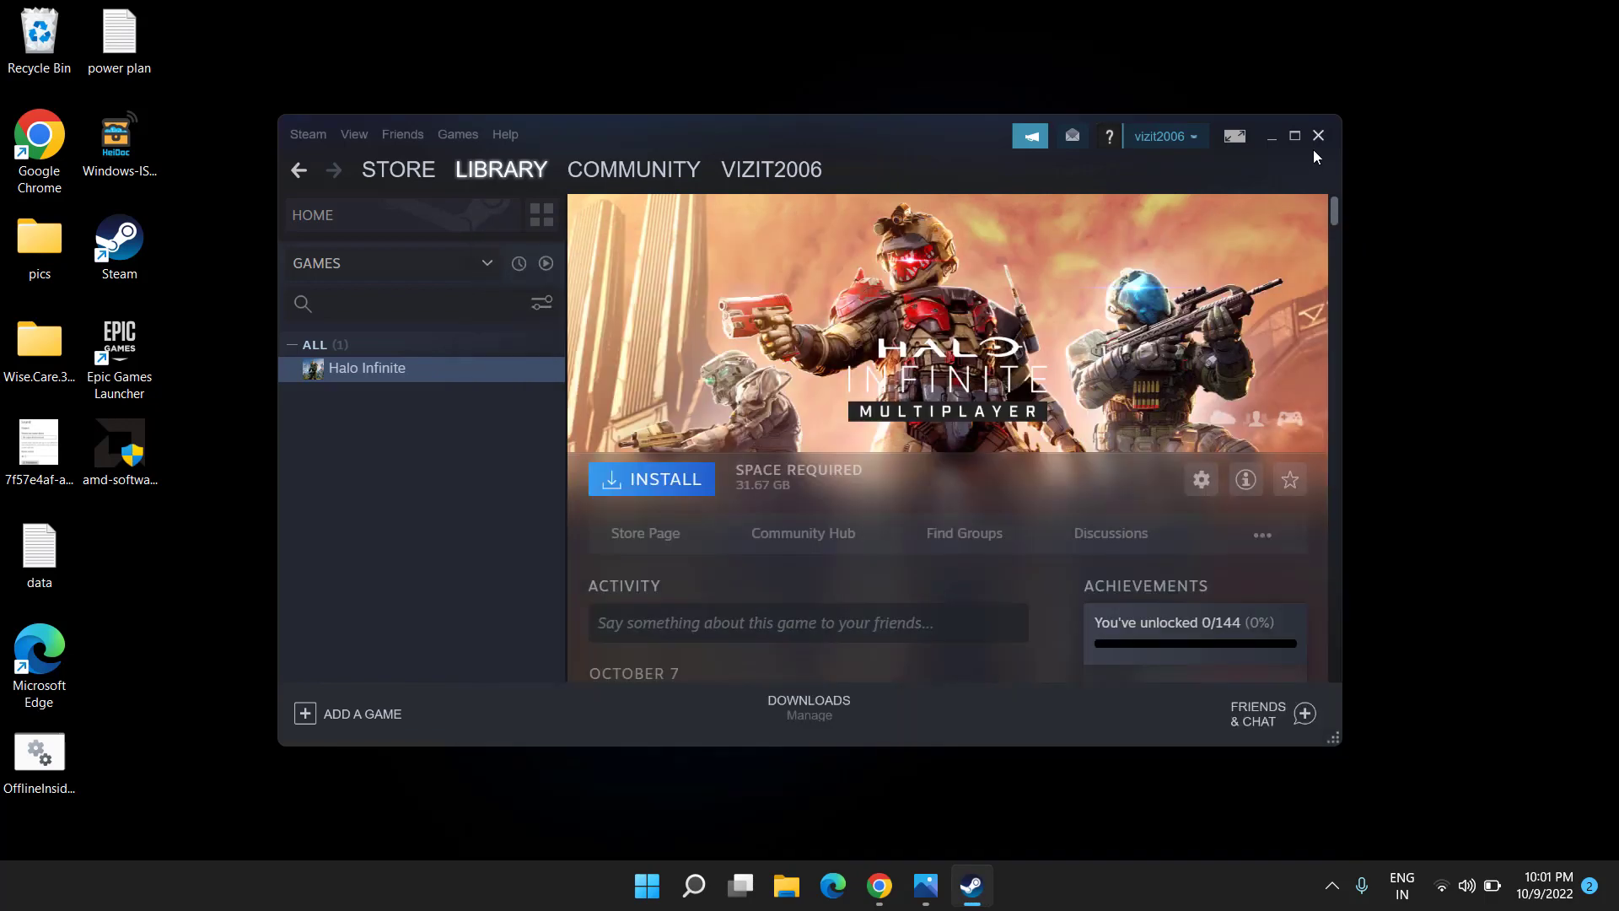
Step: Close the Steam library window from its title bar
click(1318, 135)
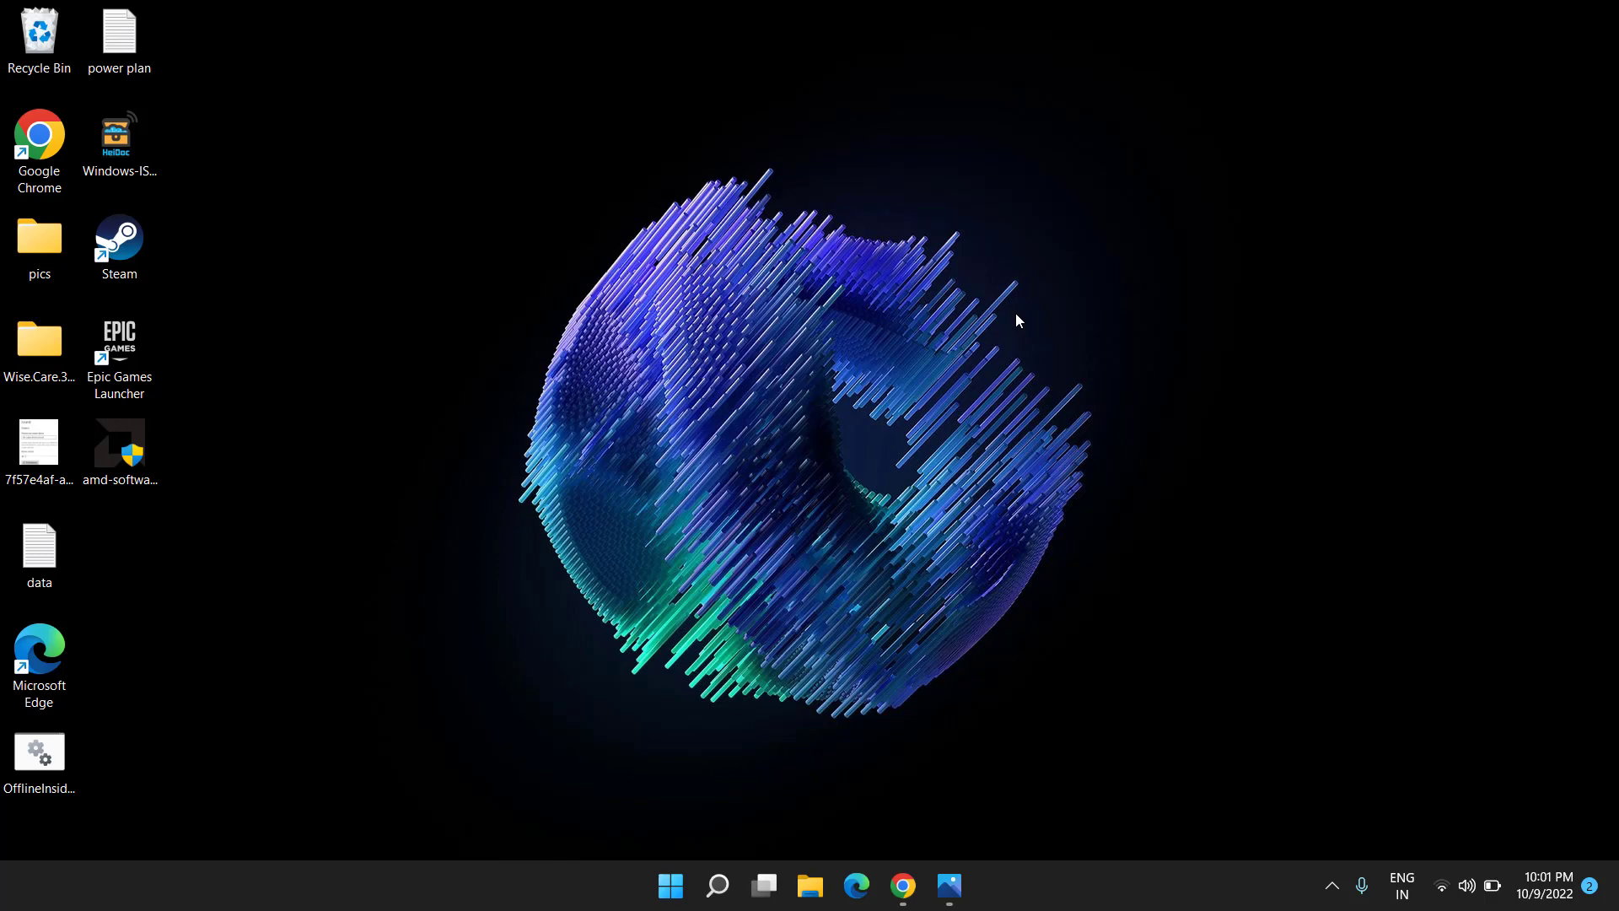
Step: View the FIFA 23 profile screenshot in Photos, then the Delete screen listing Personal Settings 1
click(948, 883)
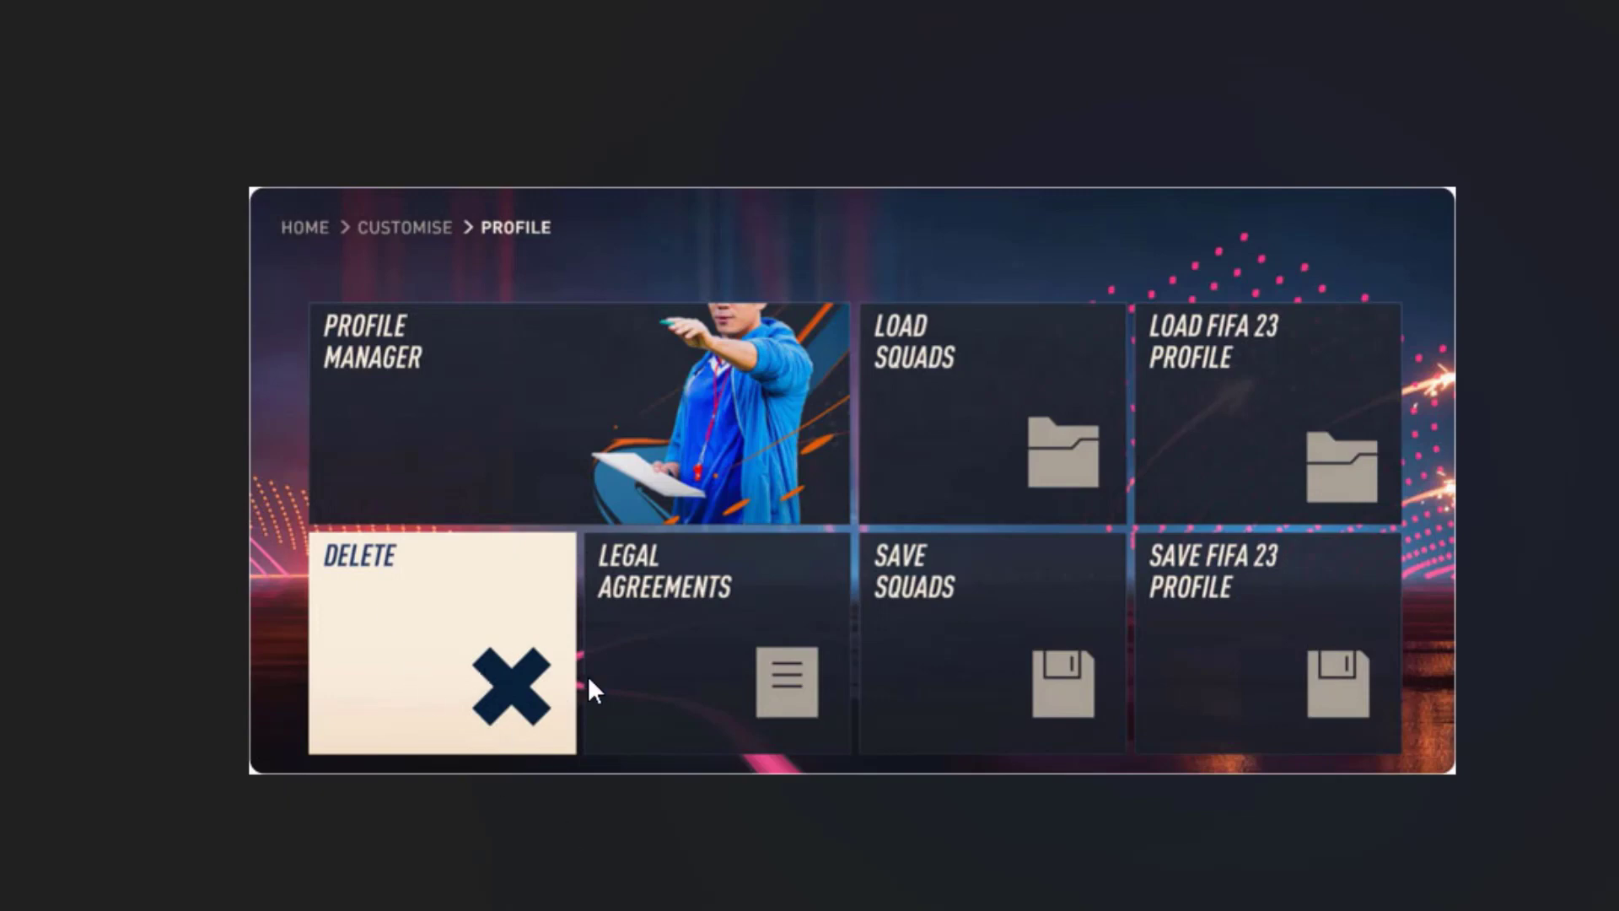
key(Return)
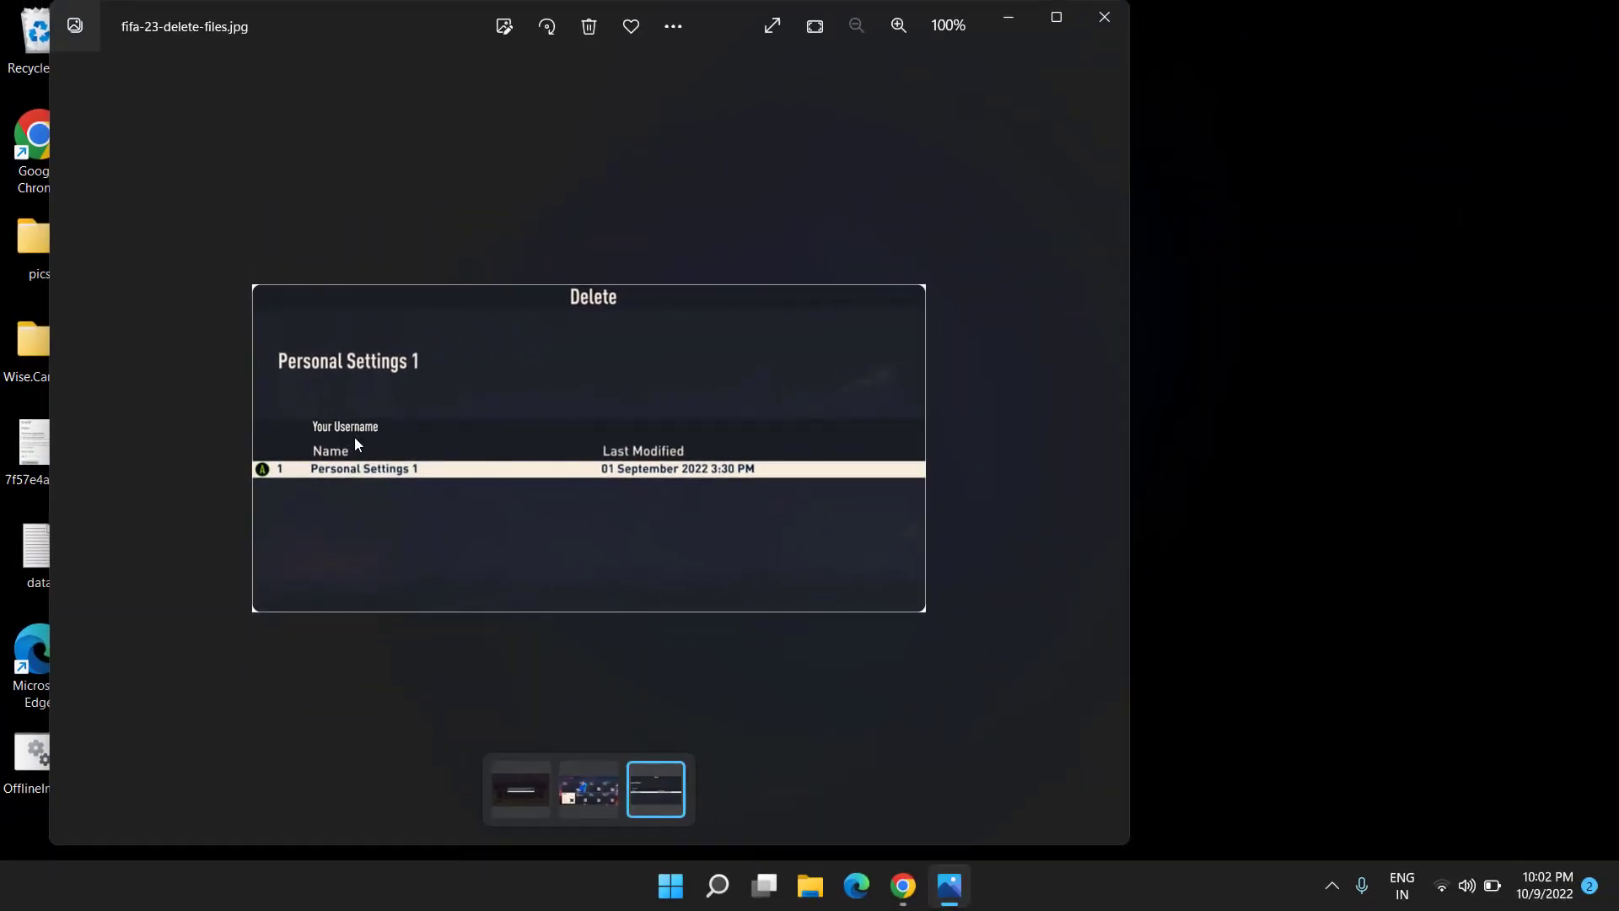
click(1104, 20)
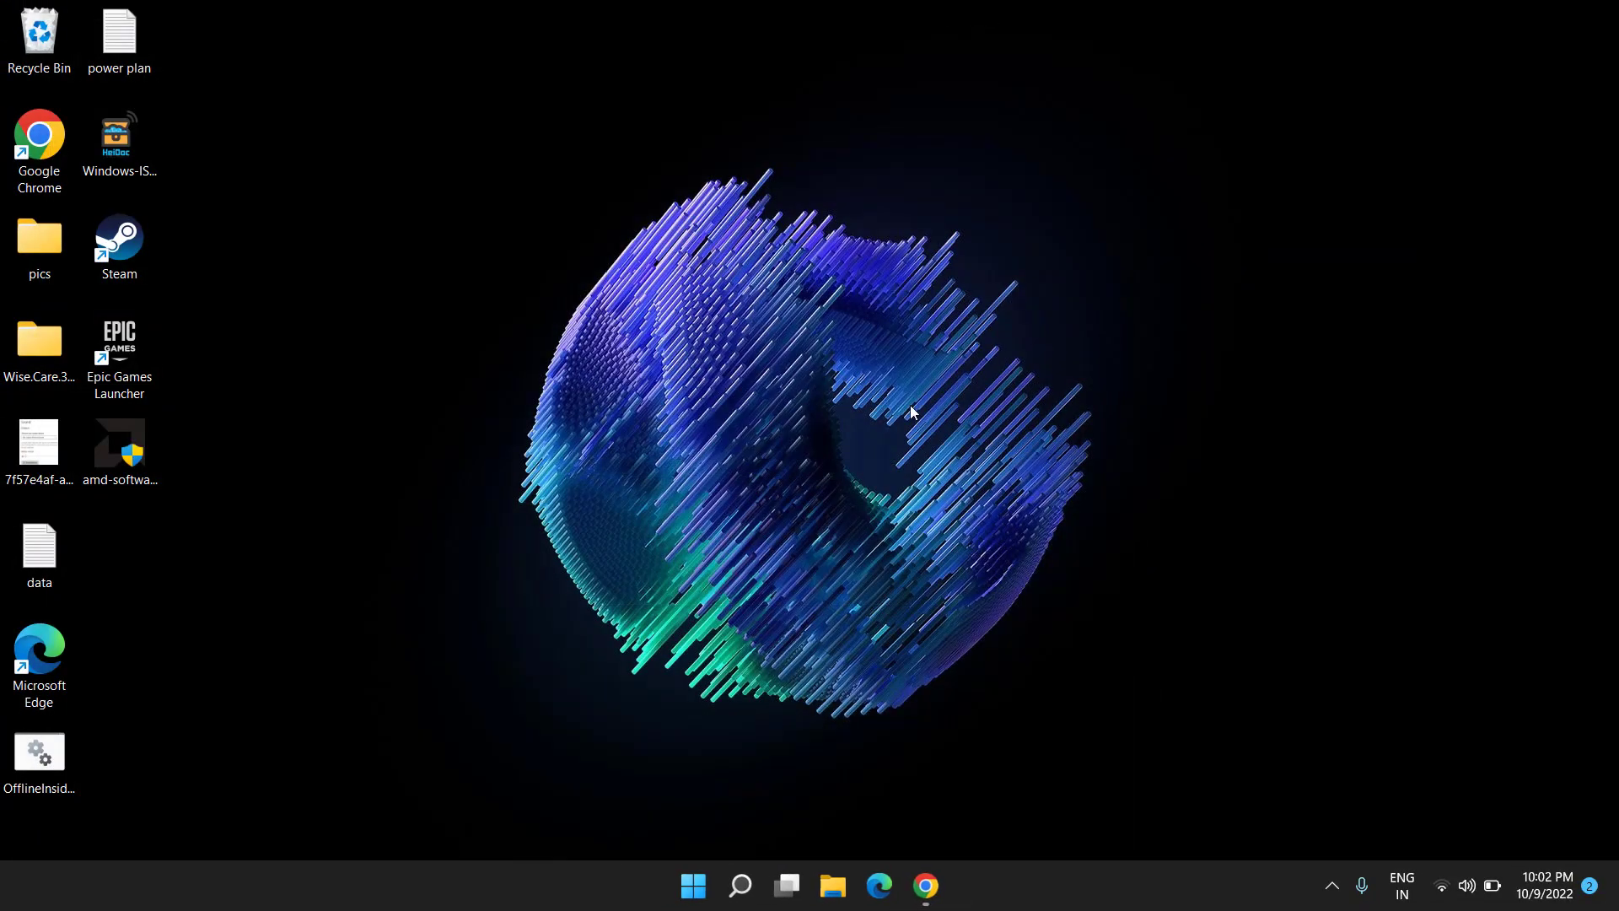